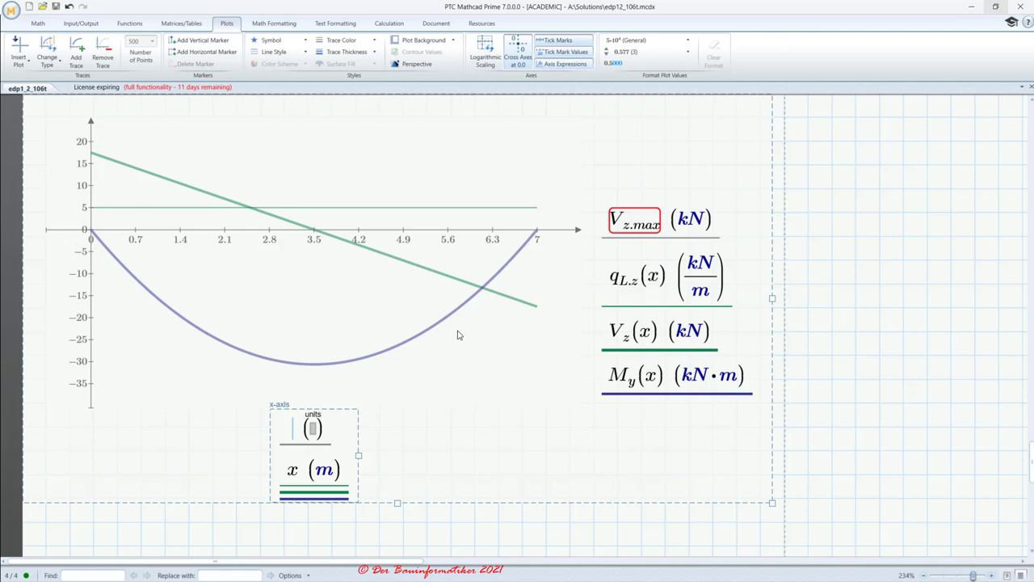
Enter x_v.max with unit m as the x-axis expression paired with the V_z.max trace.
{"action": "type", "text": "x"}
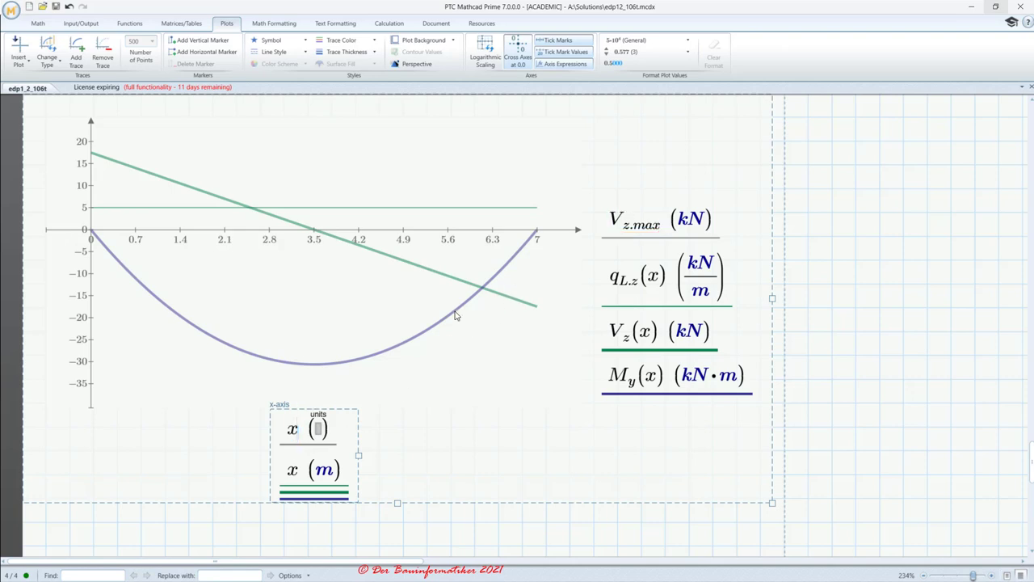
{"action": "type", "text": ".v"}
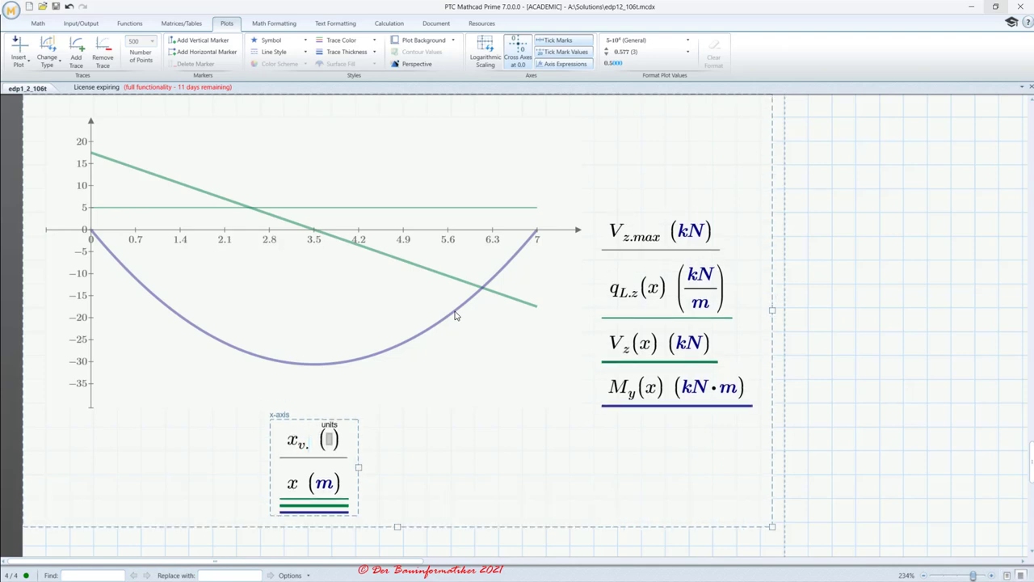
{"action": "type", "text": ".max"}
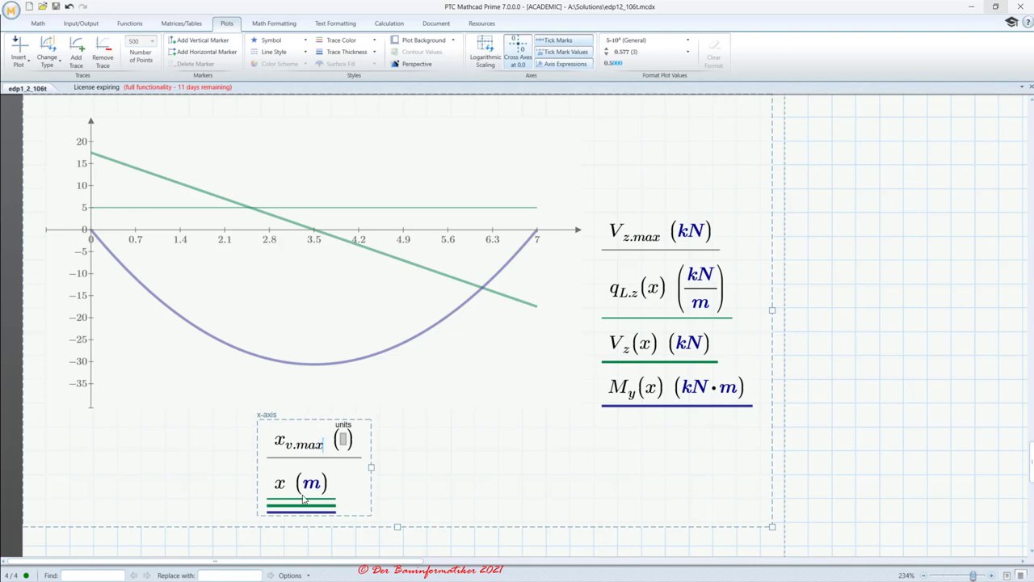
{"action": "left_click", "coordinate": [346, 441]}
{"action": "type", "text": "m"}
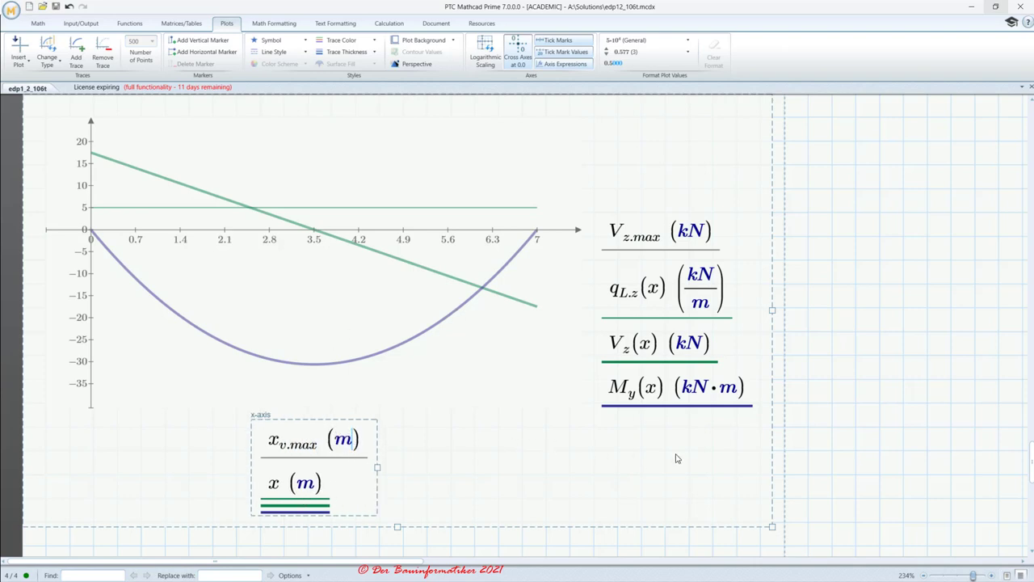
{"action": "left_click", "coordinate": [808, 404]}
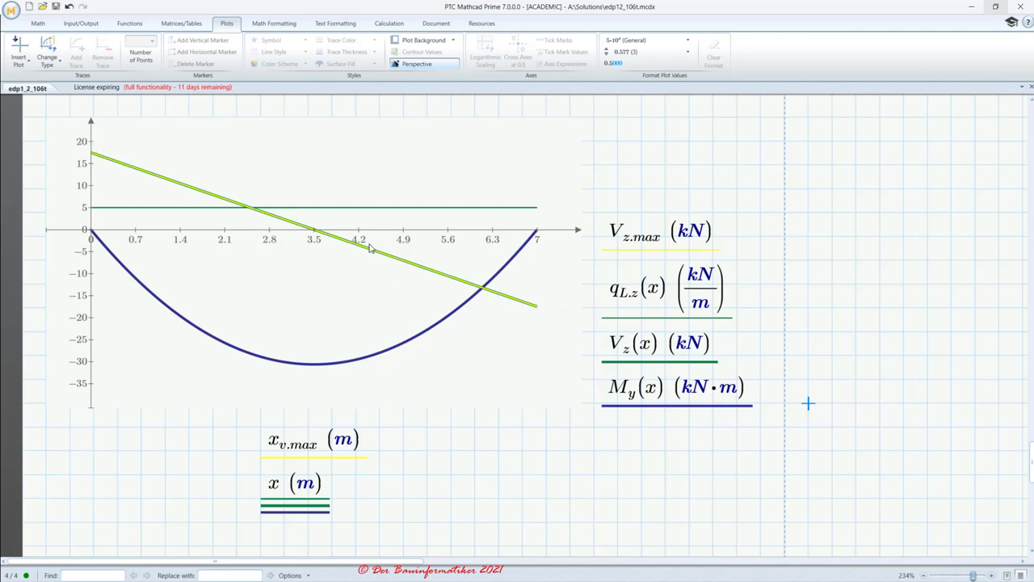
Make the V_z.max trace dark green with dot symbols.
{"action": "left_click", "coordinate": [640, 243]}
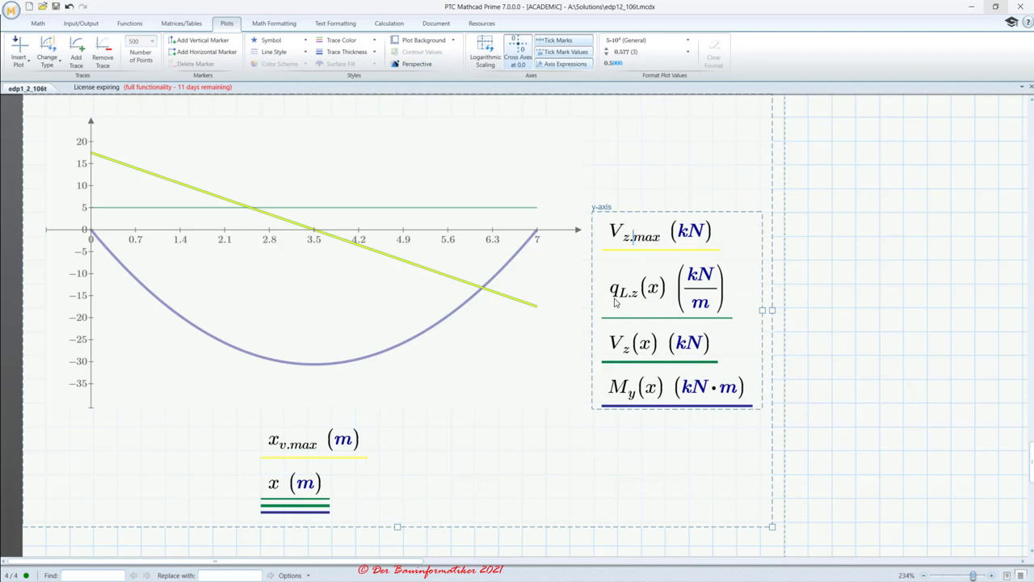
{"action": "left_click", "coordinate": [345, 41]}
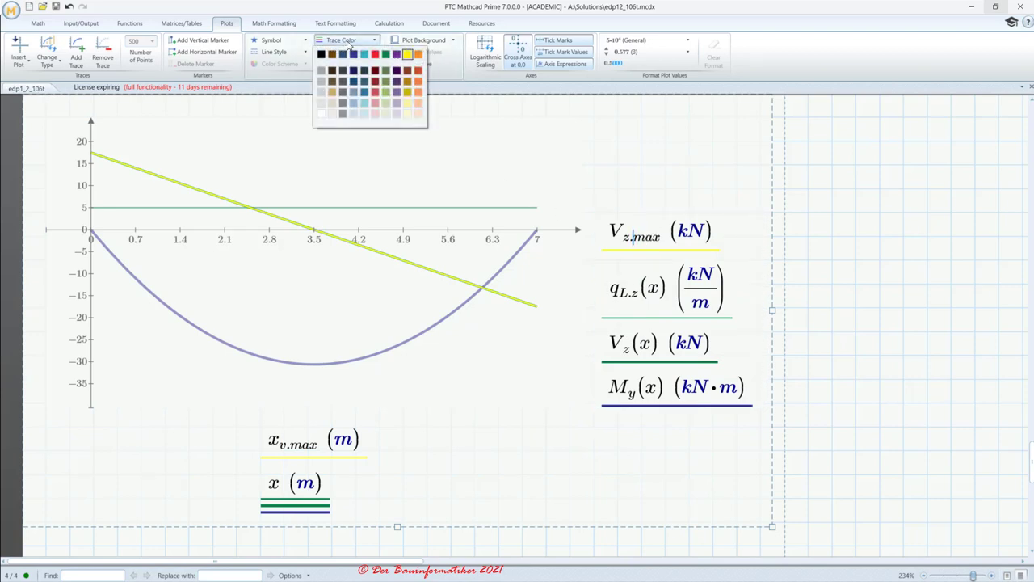
{"action": "left_click", "coordinate": [386, 55]}
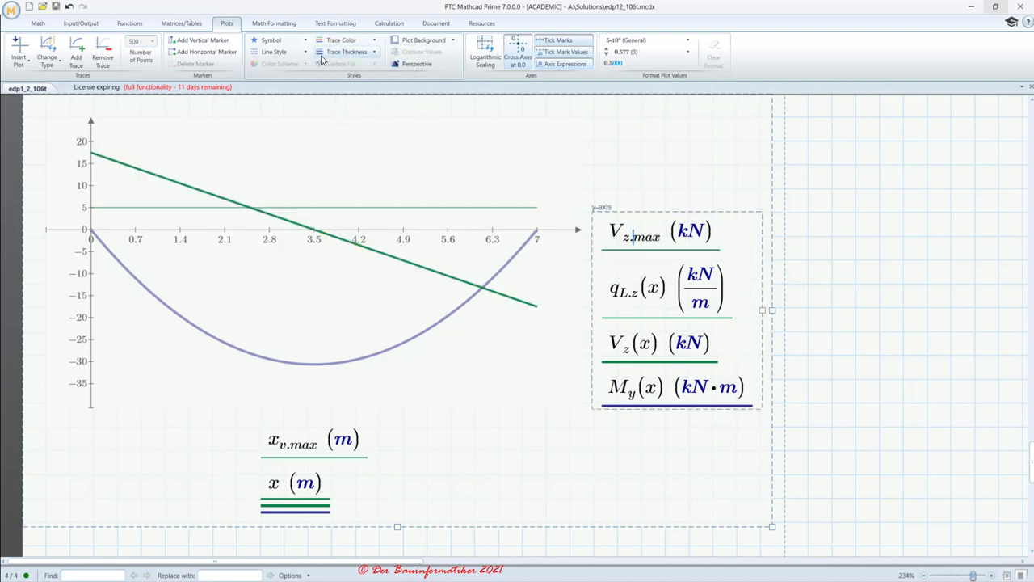
{"action": "left_click", "coordinate": [280, 41]}
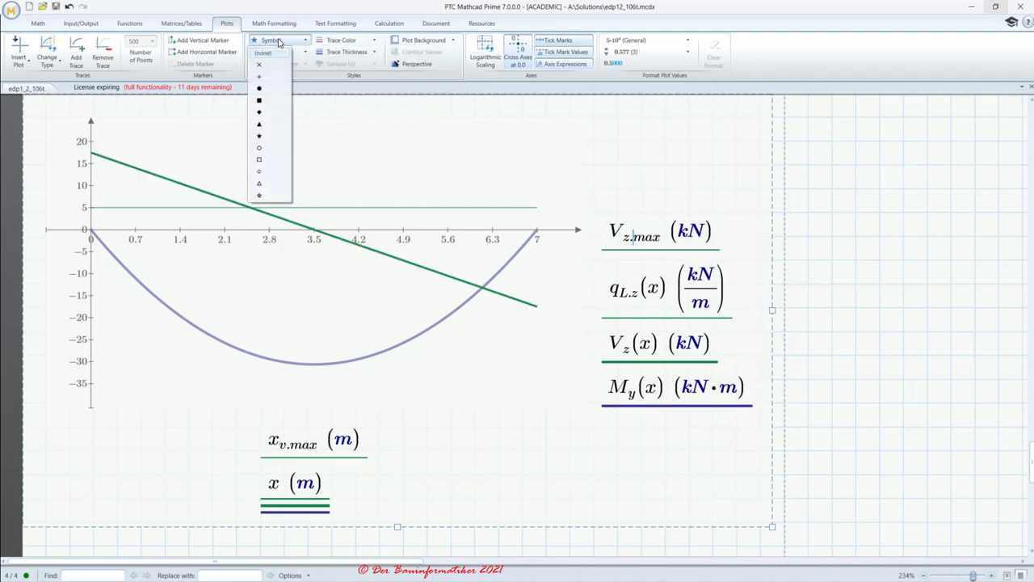
{"action": "left_click", "coordinate": [261, 90]}
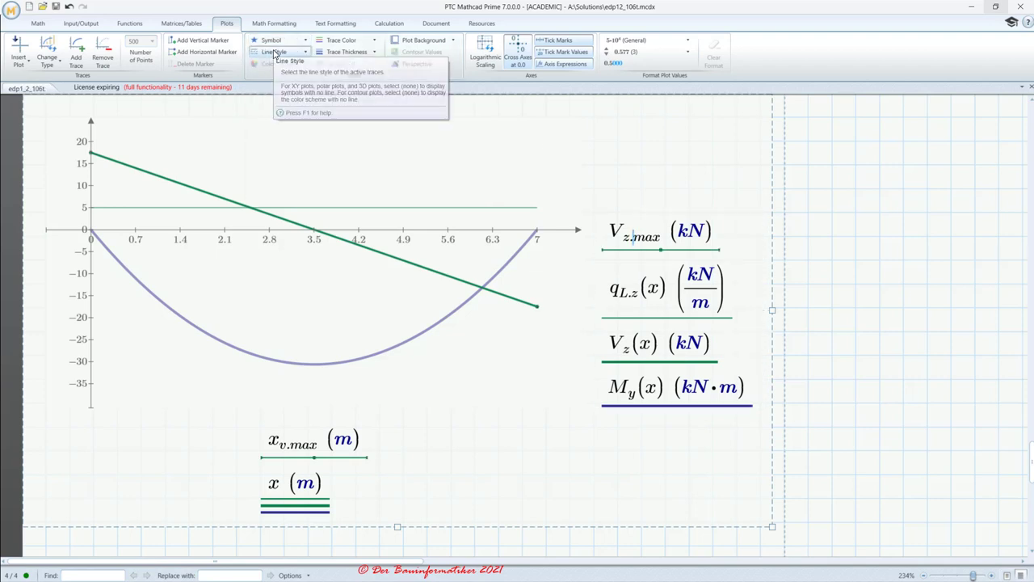
Set the V_z.max trace's line style to none and increase its trace thickness.
{"action": "left_click", "coordinate": [274, 51]}
{"action": "left_click", "coordinate": [277, 42]}
{"action": "left_click", "coordinate": [274, 42]}
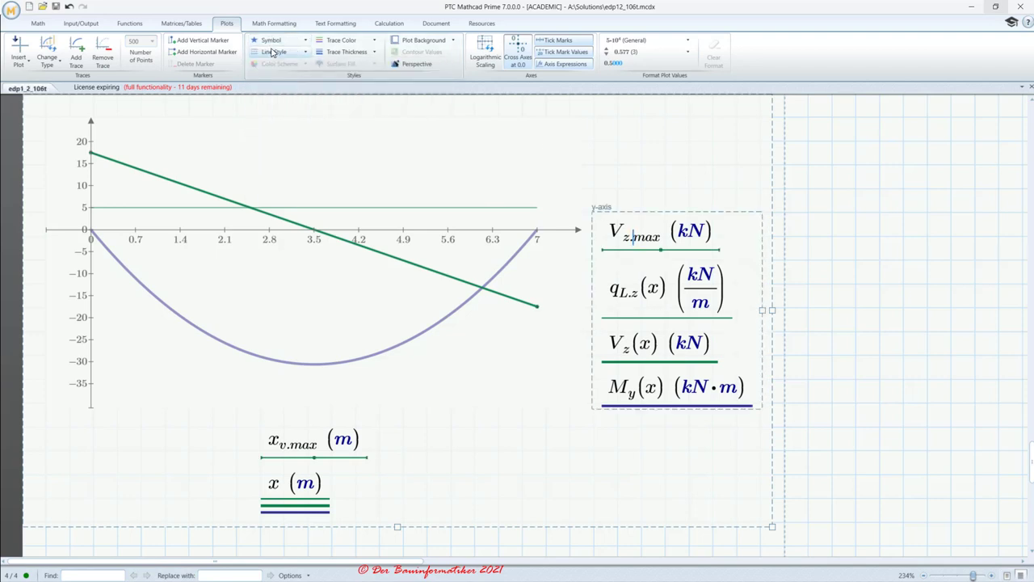
{"action": "left_click", "coordinate": [269, 52]}
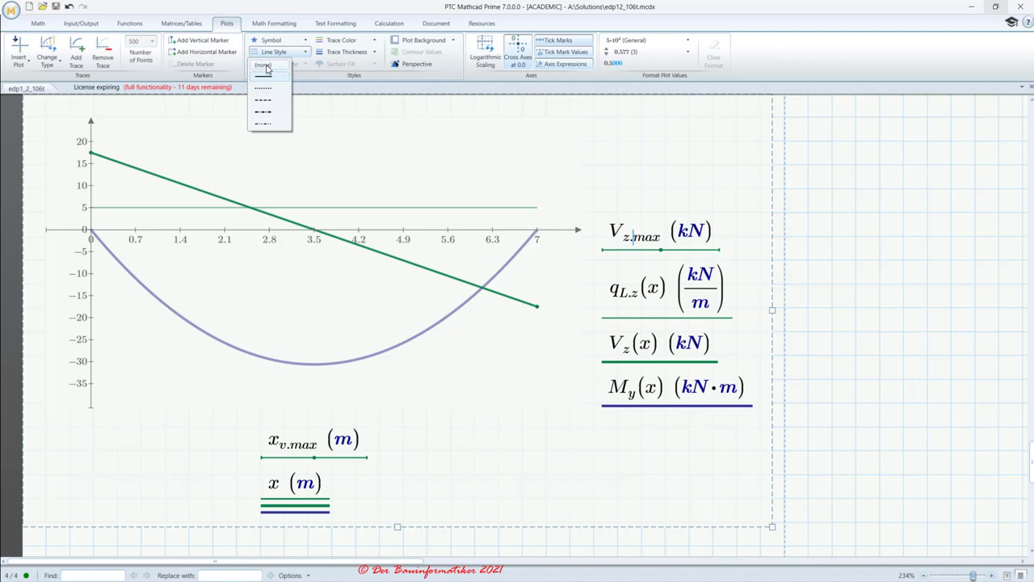
{"action": "left_click", "coordinate": [266, 68]}
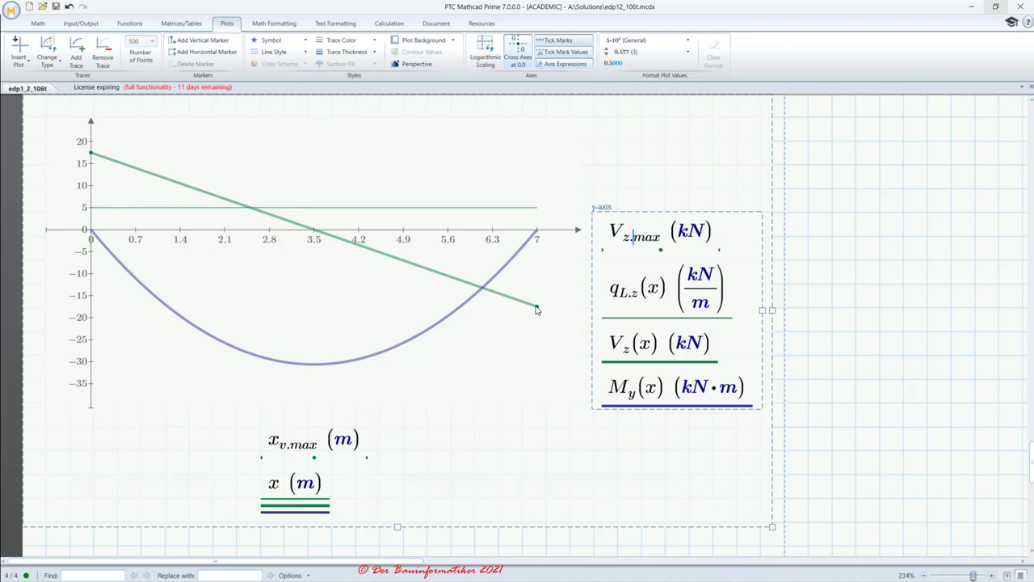
{"action": "left_click", "coordinate": [340, 53]}
{"action": "left_click", "coordinate": [329, 100]}
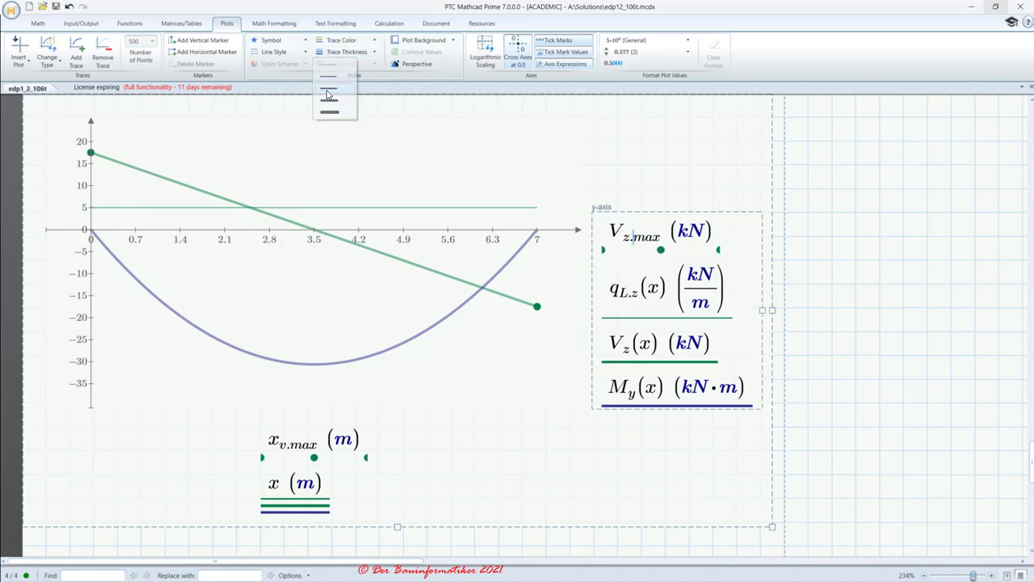
{"action": "left_click", "coordinate": [855, 236]}
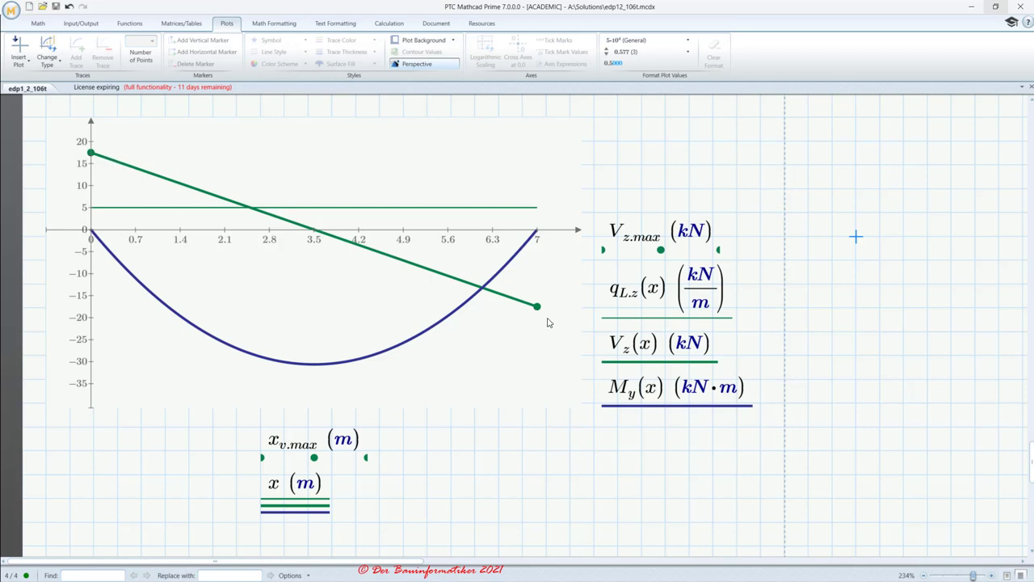
{"action": "scroll", "coordinate": [478, 378], "scroll_direction": "up", "scroll_amount": 10}
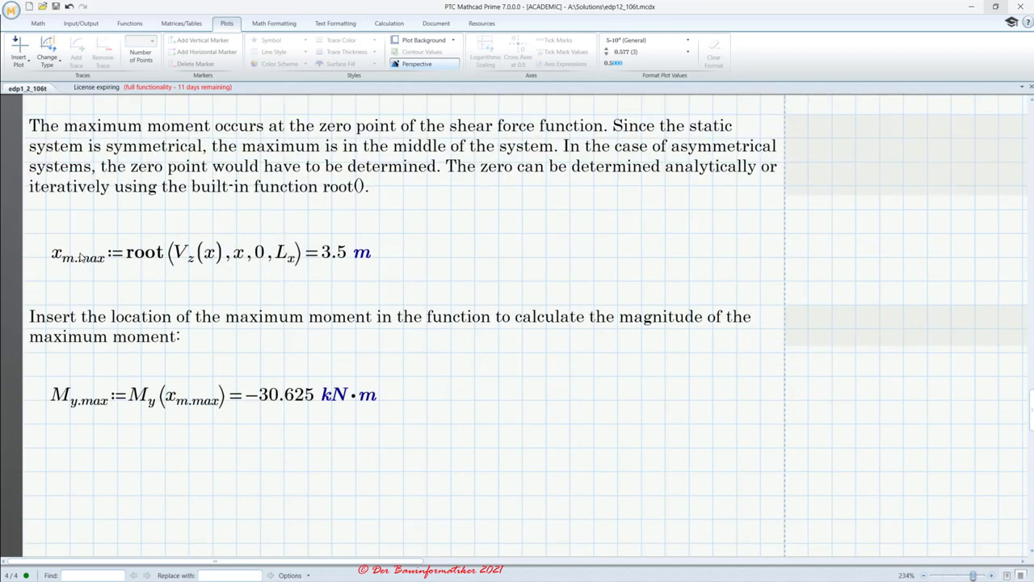
{"action": "scroll", "coordinate": [170, 259], "scroll_direction": "down", "scroll_amount": 4}
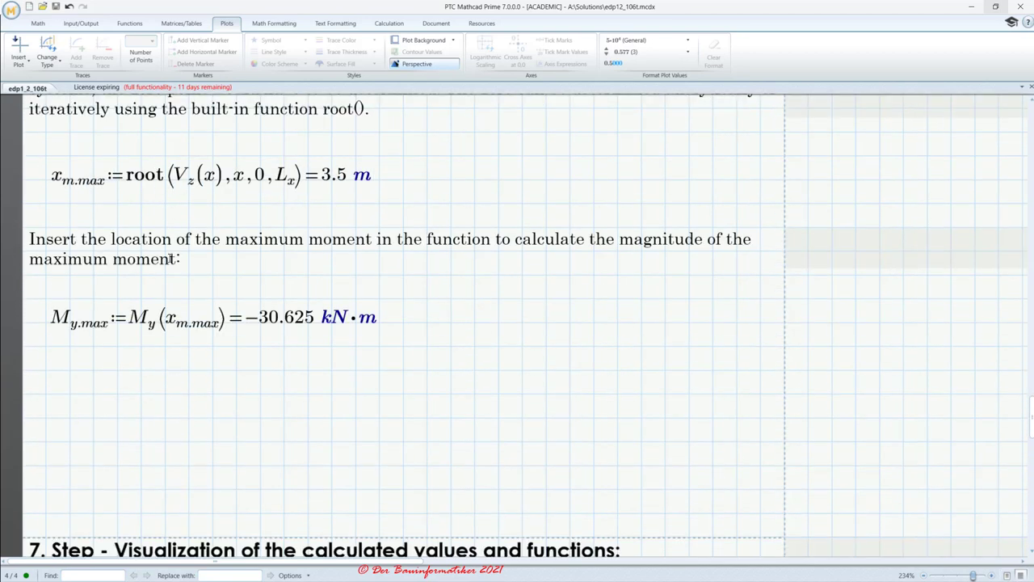
{"action": "scroll", "coordinate": [358, 302], "scroll_direction": "down", "scroll_amount": 19}
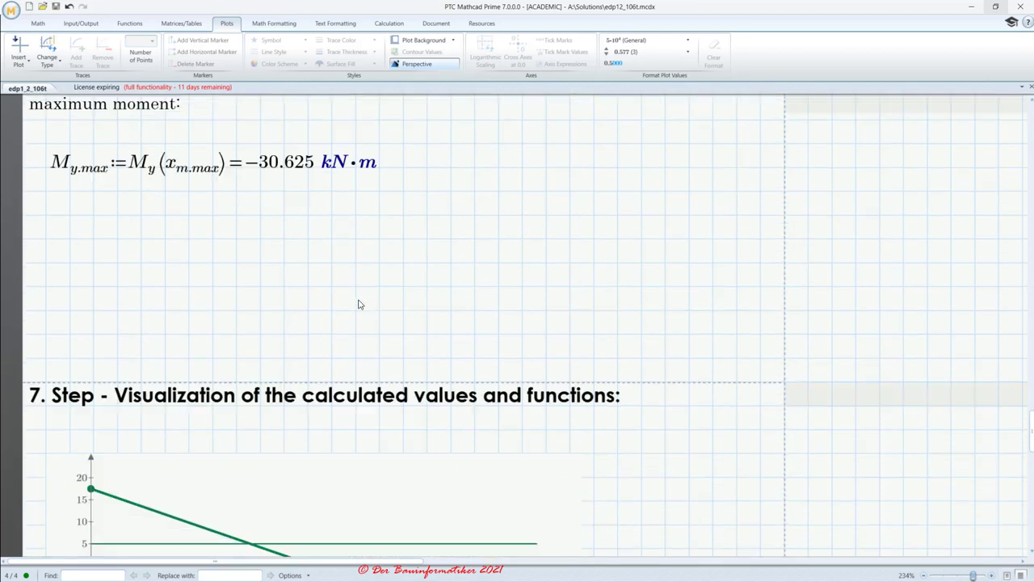
{"action": "scroll", "coordinate": [451, 365], "scroll_direction": "up", "scroll_amount": 17}
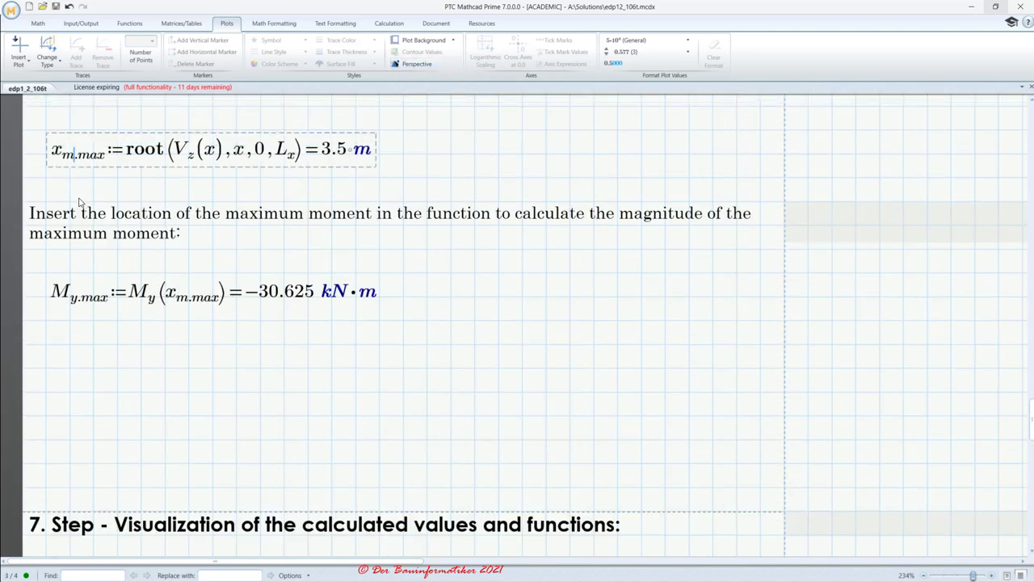
{"action": "left_click", "coordinate": [84, 300]}
{"action": "scroll", "coordinate": [327, 273], "scroll_direction": "down", "scroll_amount": 20}
{"action": "scroll", "coordinate": [321, 273], "scroll_direction": "up", "scroll_amount": 16}
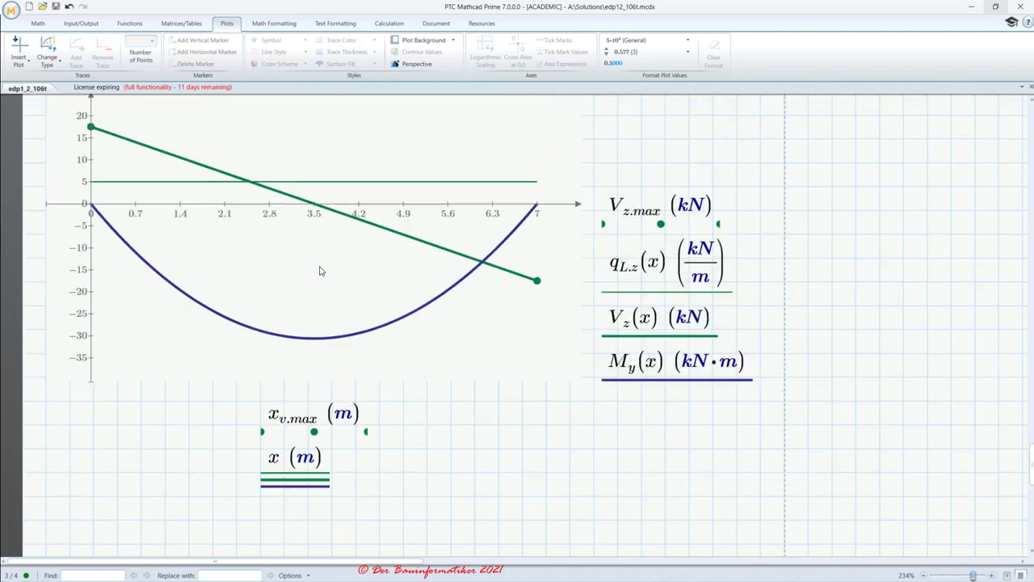
{"action": "left_click", "coordinate": [411, 333]}
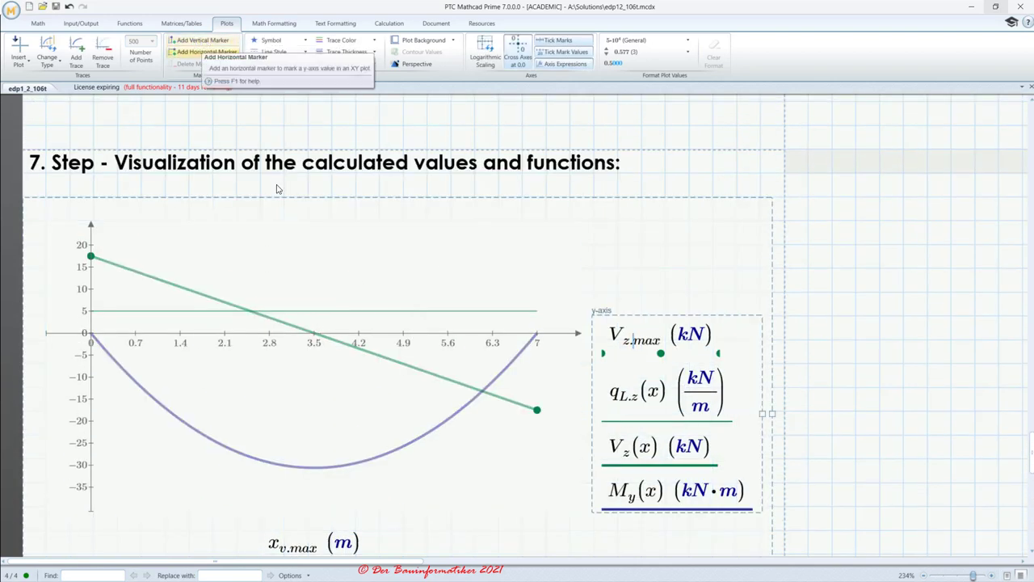
Add a vertical marker set to x_m.max in m, placing it at 3.5.
{"action": "left_click", "coordinate": [191, 42]}
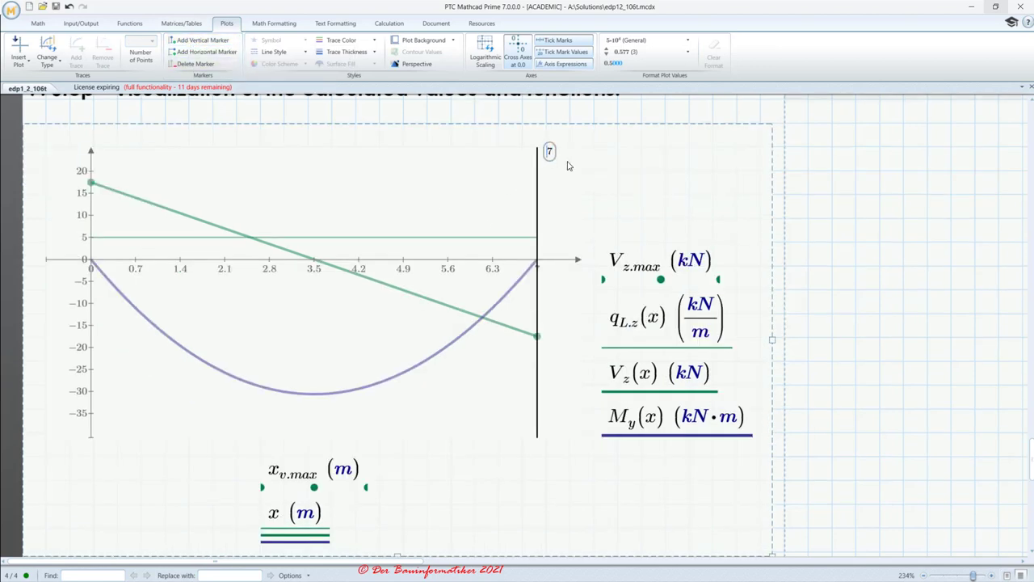
{"action": "key", "text": "BackSpace"}
{"action": "type", "text": "x.m.max"}
{"action": "left_click", "coordinate": [904, 170]}
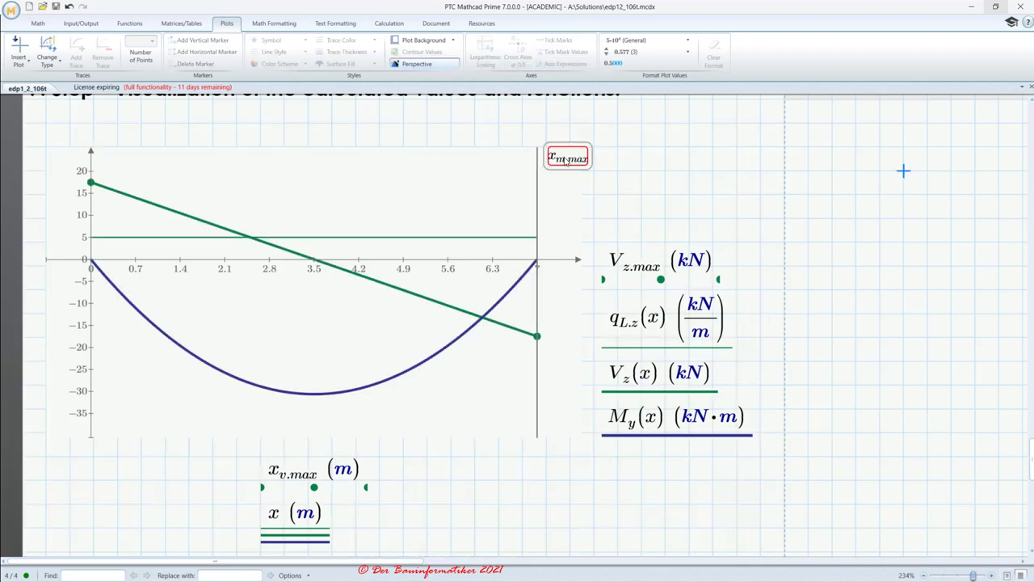
{"action": "left_click", "coordinate": [571, 156]}
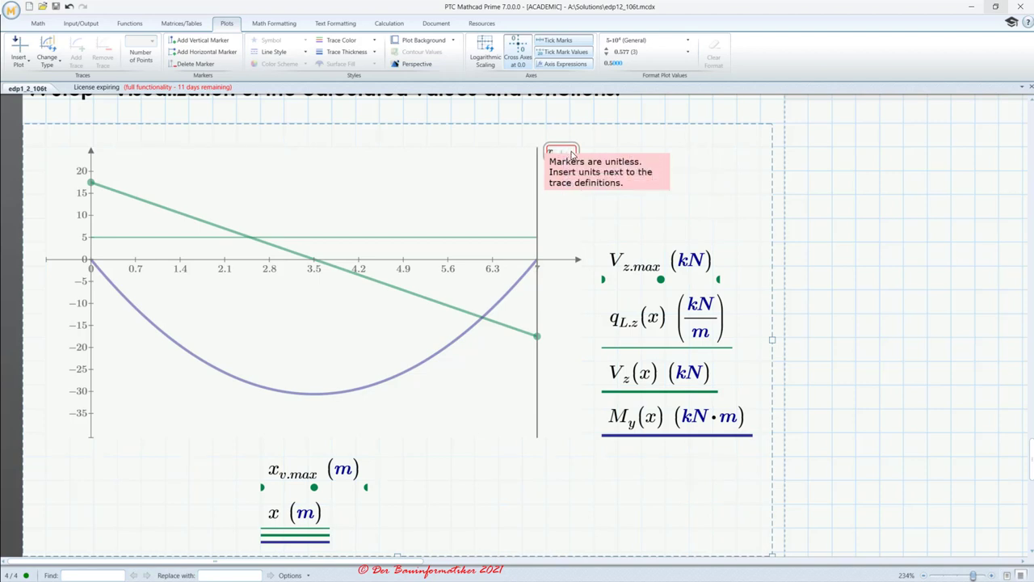
{"action": "left_click", "coordinate": [572, 154]}
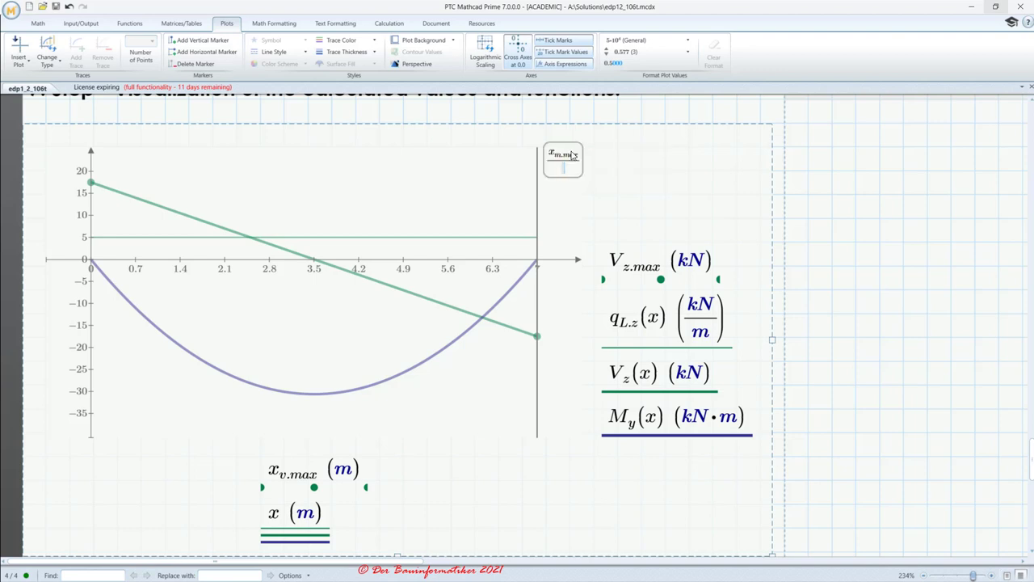
{"action": "left_click", "coordinate": [867, 221]}
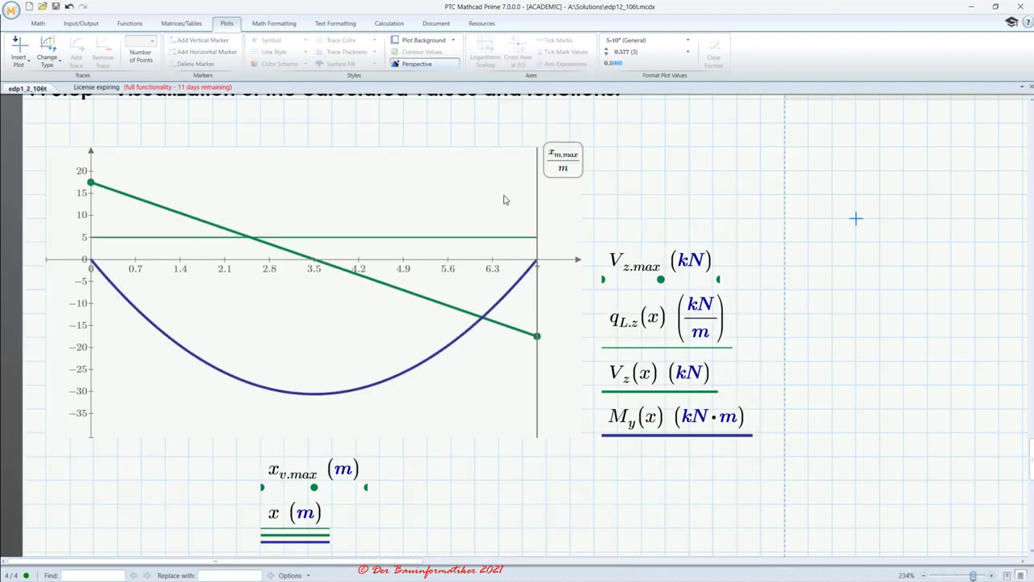
Give the vertical marker a different line style.
{"action": "left_click", "coordinate": [337, 165]}
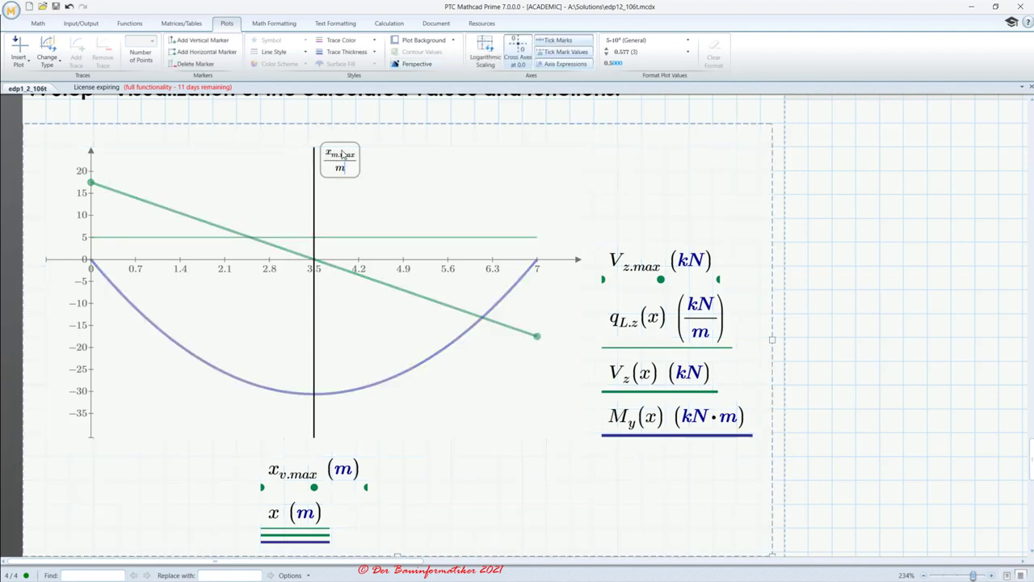
{"action": "left_click", "coordinate": [335, 53]}
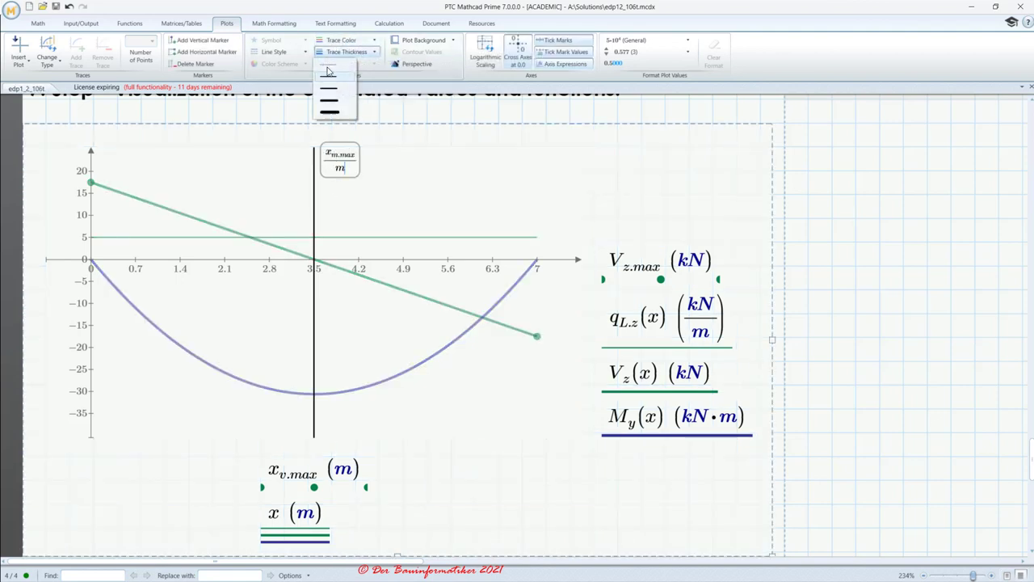
{"action": "left_click", "coordinate": [271, 52]}
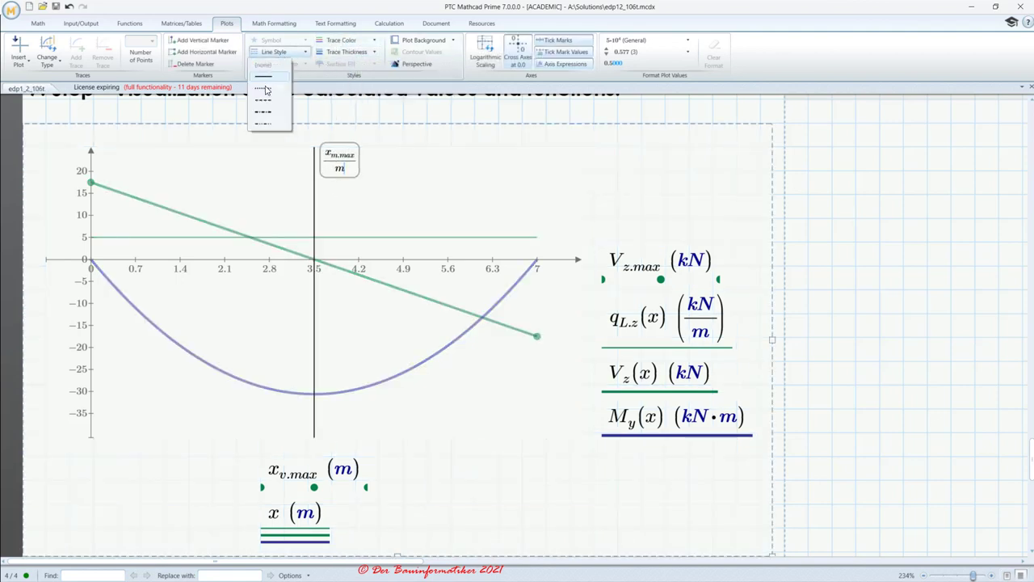
{"action": "left_click", "coordinate": [267, 89]}
{"action": "left_click", "coordinate": [856, 219]}
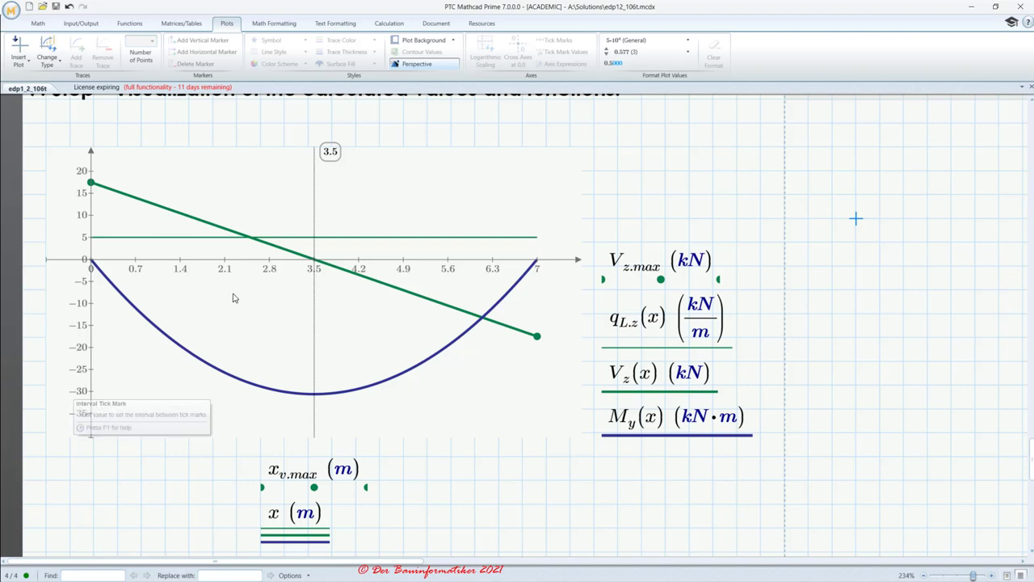
Add a horizontal marker with value M_y.max/(kN·m).
{"action": "left_click", "coordinate": [325, 323]}
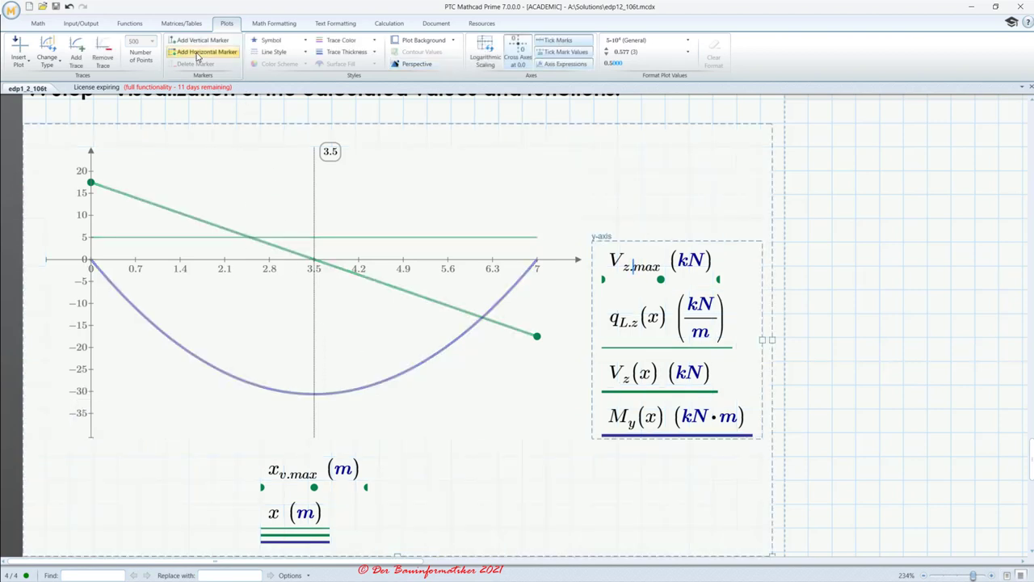
{"action": "left_click", "coordinate": [198, 55]}
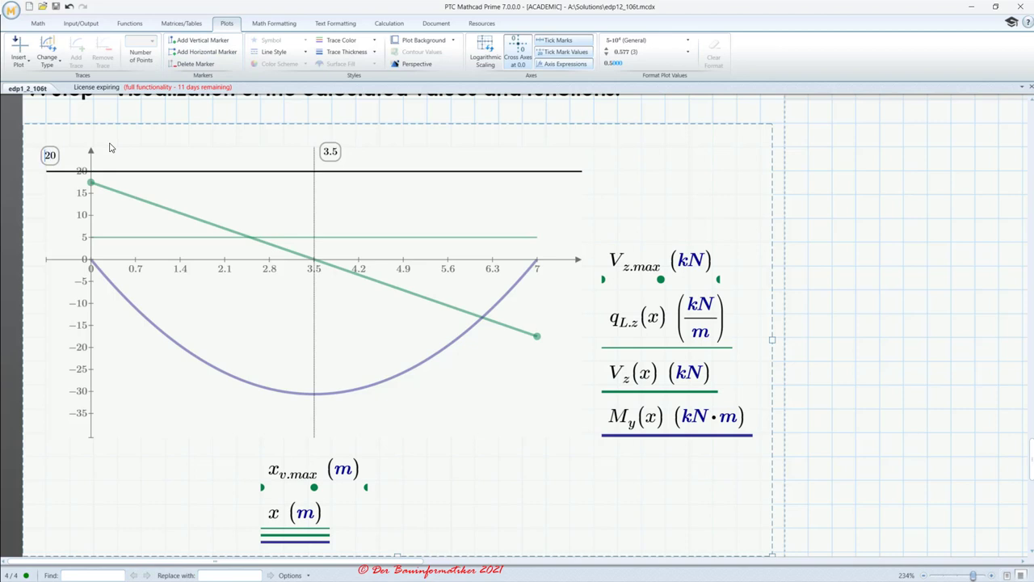
{"action": "key", "text": "BackSpace"}
{"action": "key", "text": "BackSpace"}
{"action": "type", "text": "M.y.max/kN"}
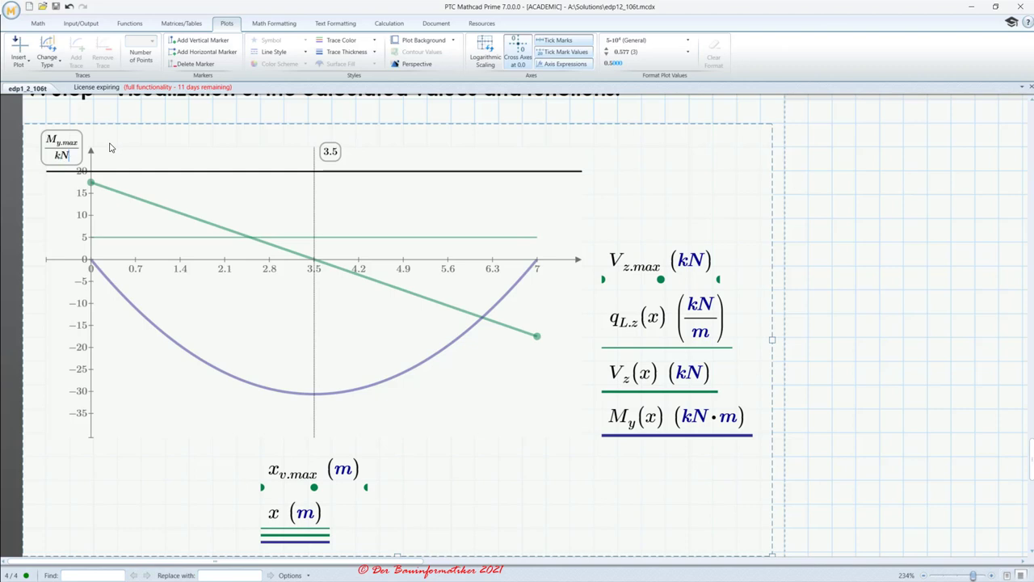
{"action": "type", "text": "*m"}
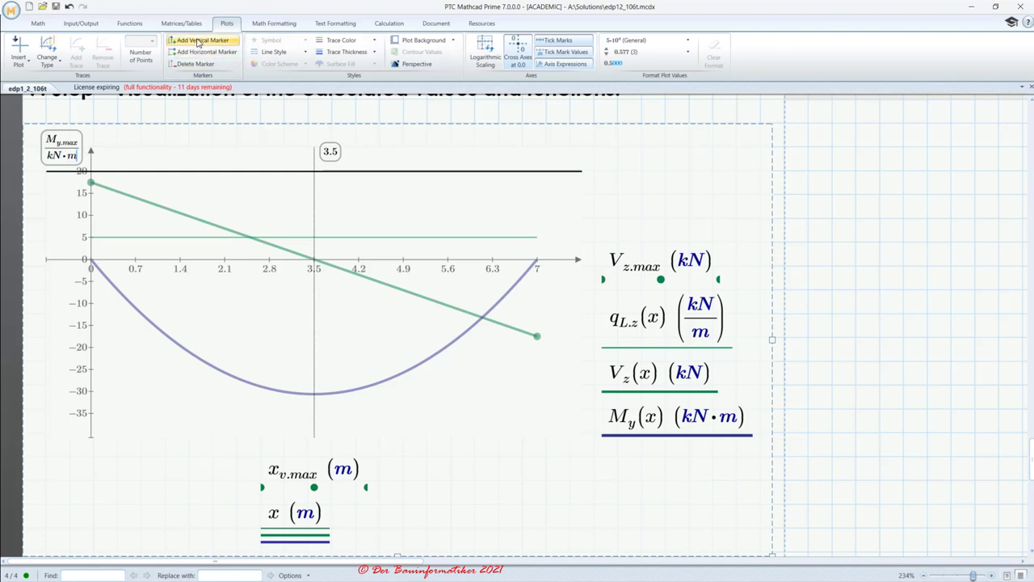
Make the horizontal marker line thin and dotted.
{"action": "left_click", "coordinate": [344, 58]}
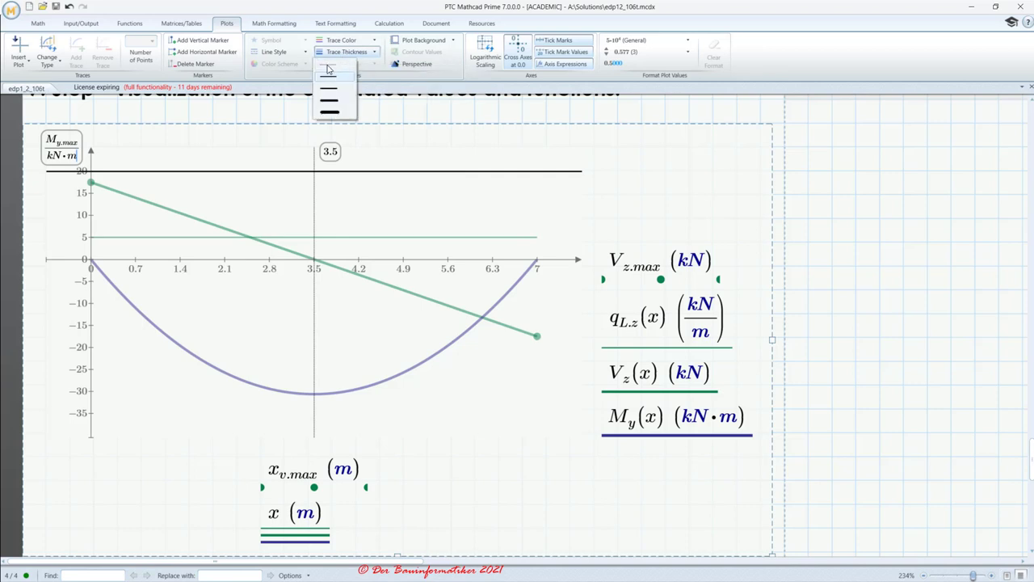
{"action": "left_click", "coordinate": [329, 76]}
{"action": "left_click", "coordinate": [274, 51]}
{"action": "left_click", "coordinate": [265, 87]}
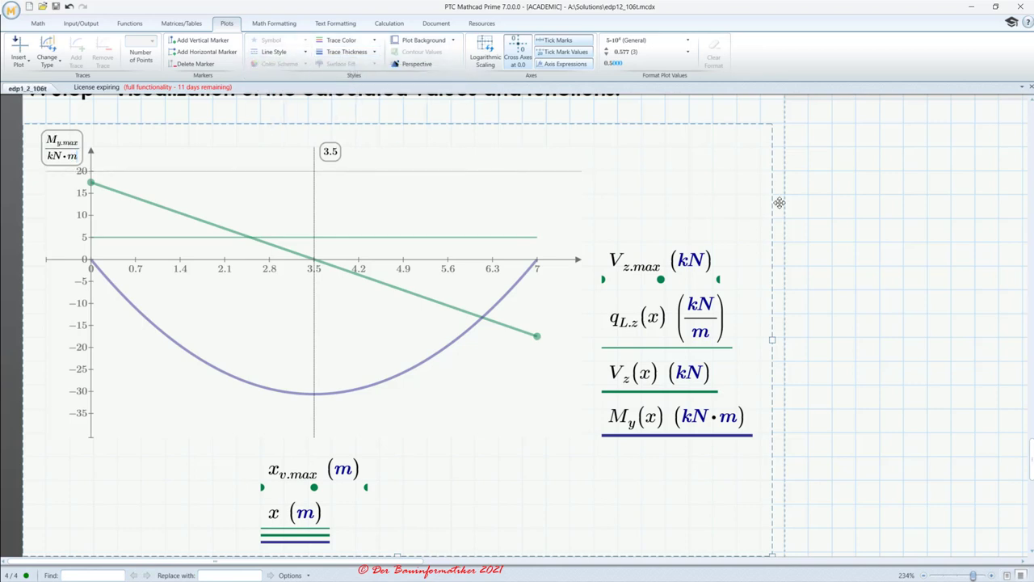
{"action": "left_click", "coordinate": [832, 195]}
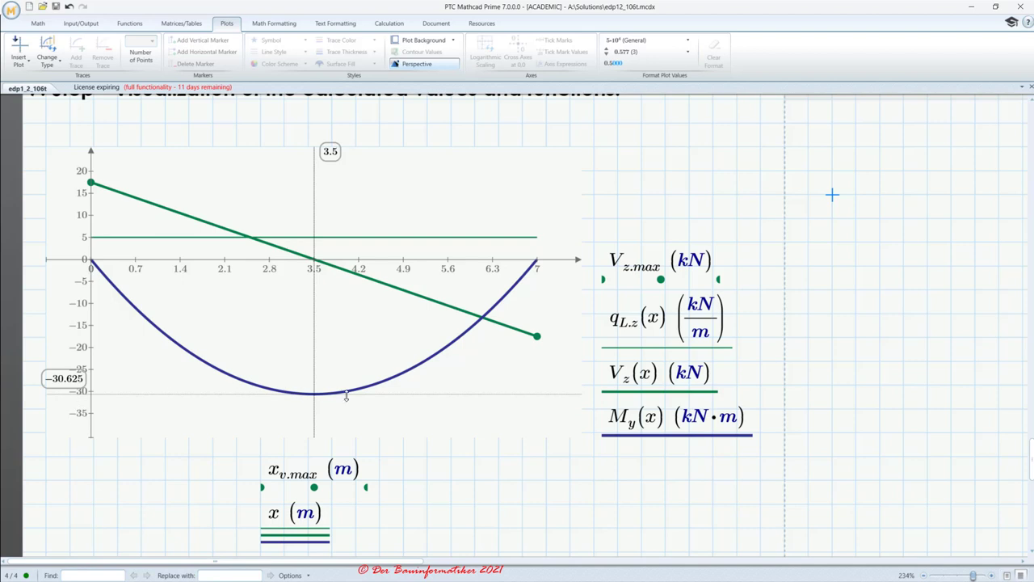
Set the plot background to transparent.
{"action": "left_click", "coordinate": [532, 324]}
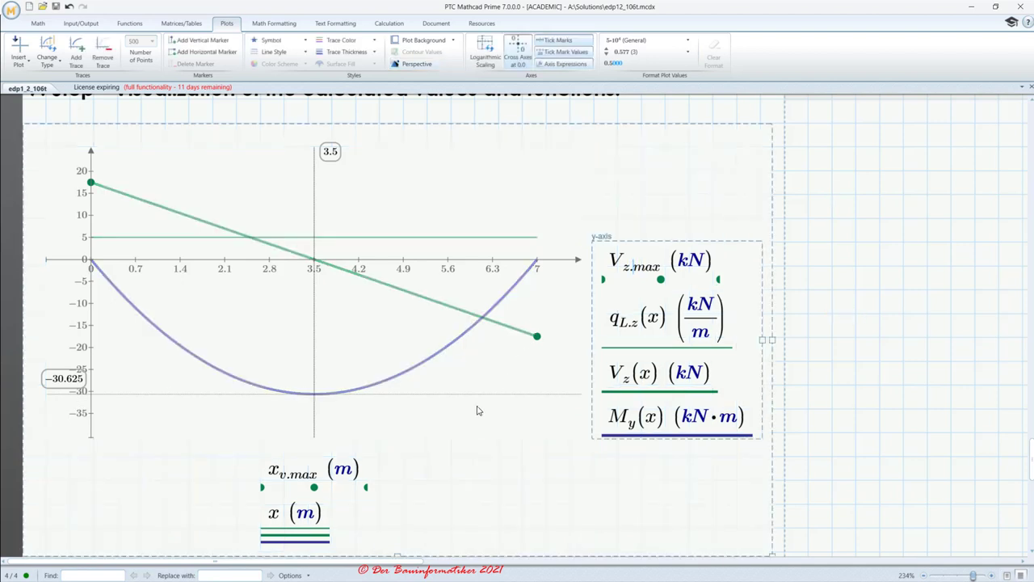
{"action": "left_click", "coordinate": [424, 40]}
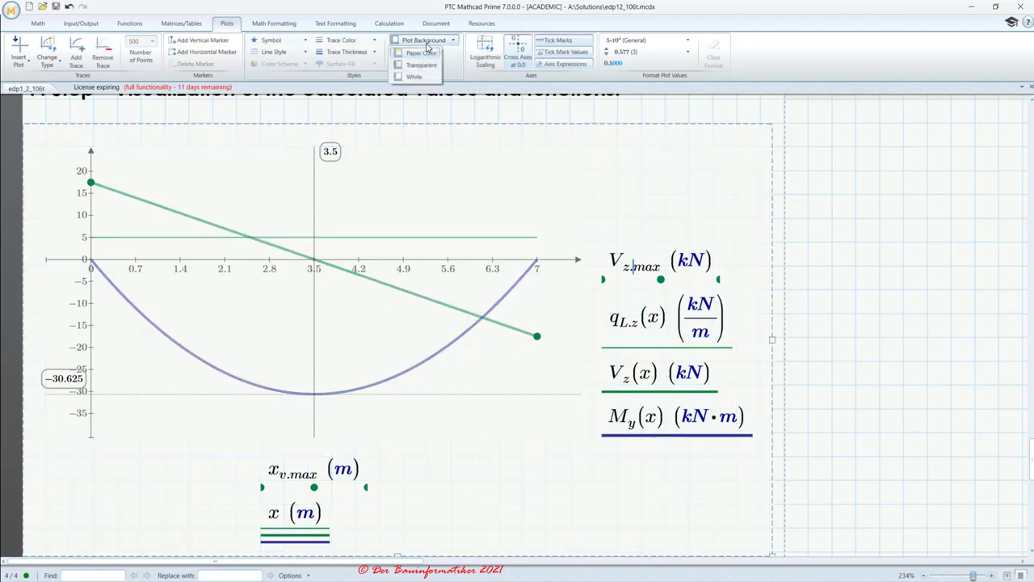
{"action": "left_click", "coordinate": [420, 65]}
{"action": "left_click", "coordinate": [808, 218]}
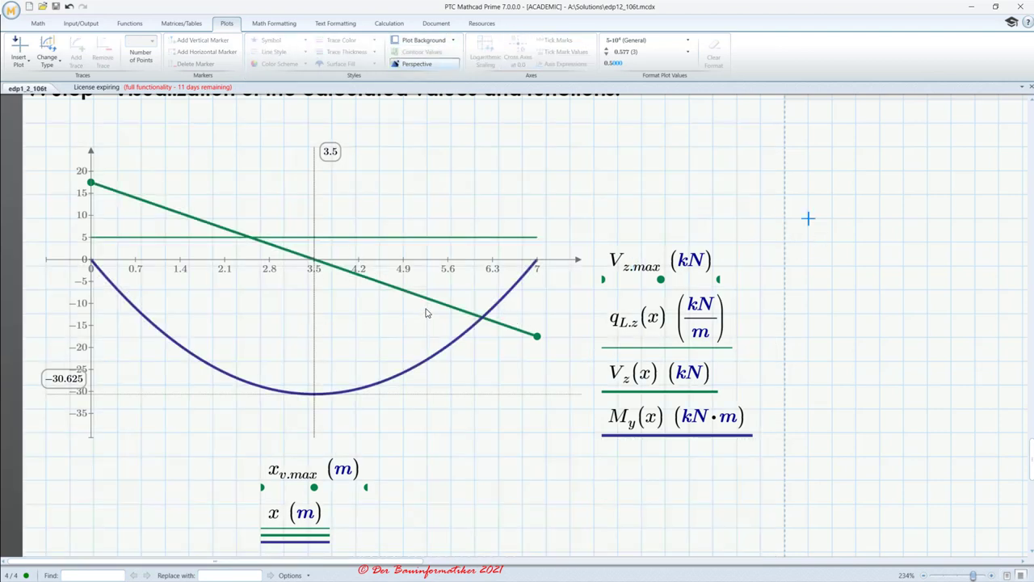
Review the finished plot, switch to the Math tab, and return to the 'Content of this exercise' list.
{"action": "scroll", "coordinate": [477, 315], "scroll_direction": "up", "scroll_amount": 3}
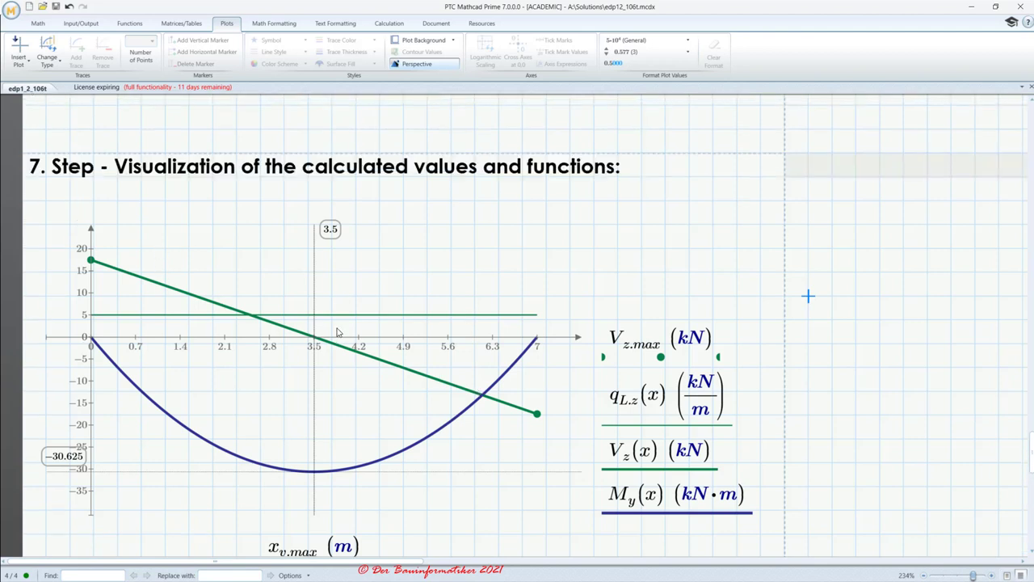
{"action": "scroll", "coordinate": [338, 333], "scroll_direction": "down", "scroll_amount": 5}
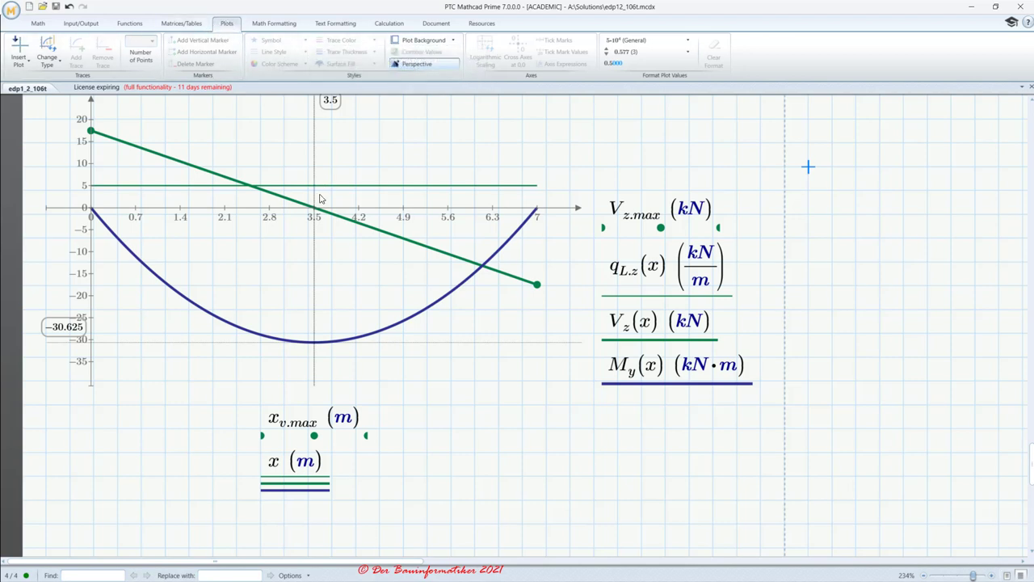
{"action": "scroll", "coordinate": [437, 335], "scroll_direction": "up", "scroll_amount": 3}
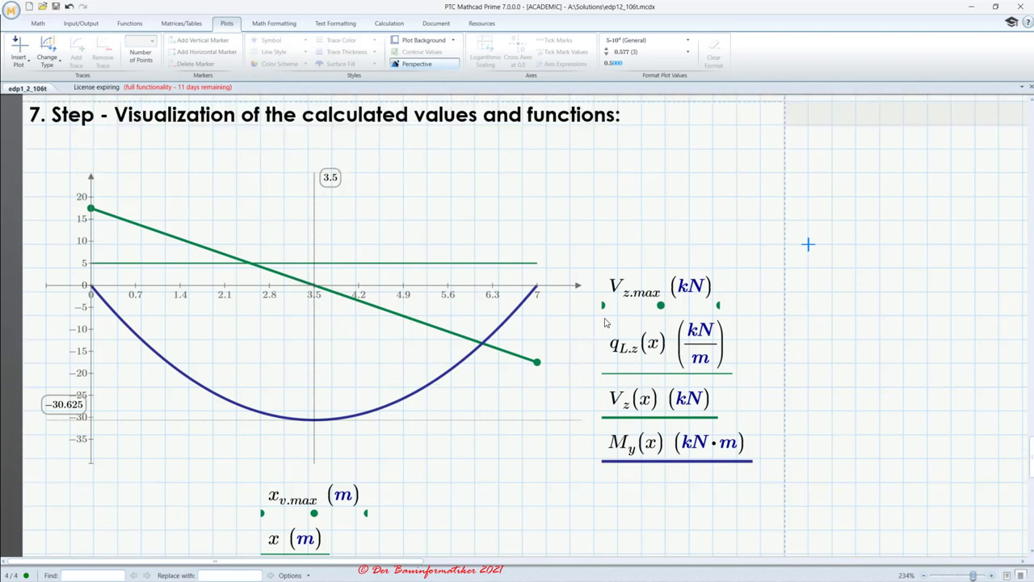
{"action": "left_click", "coordinate": [37, 23]}
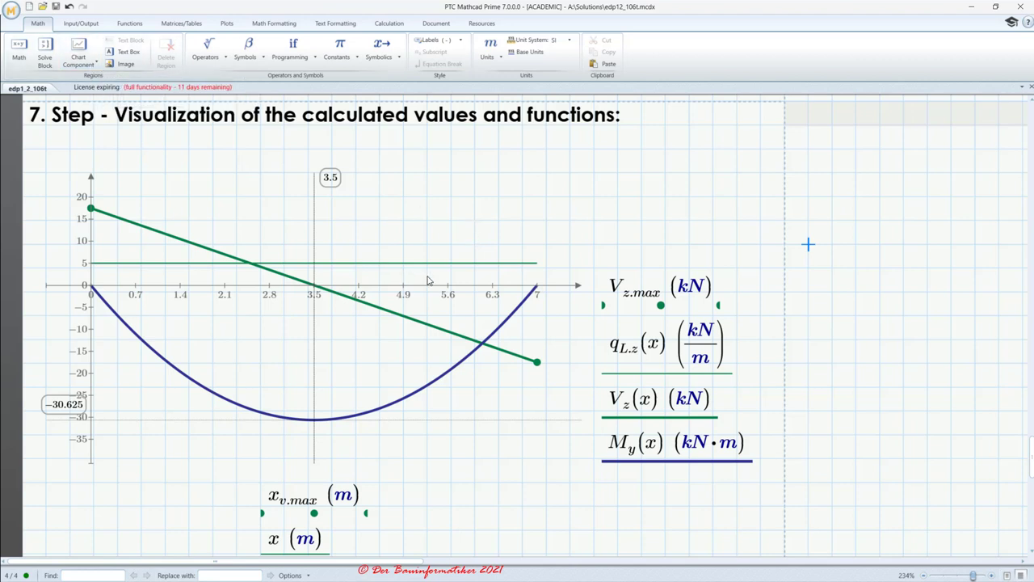
{"action": "scroll", "coordinate": [428, 281], "scroll_direction": "down", "scroll_amount": 2}
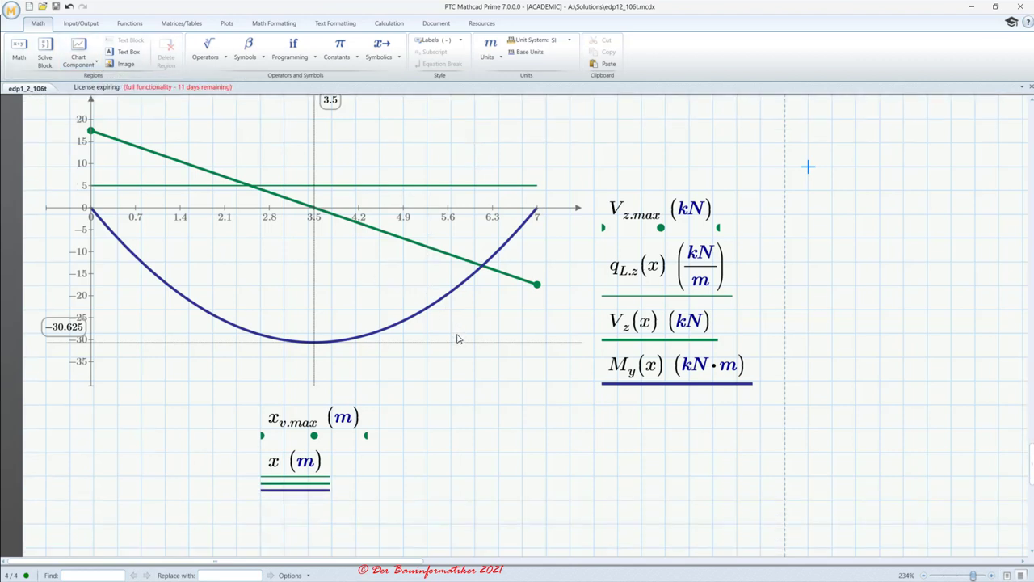
{"action": "scroll", "coordinate": [457, 339], "scroll_direction": "down", "scroll_amount": 3}
{"action": "scroll", "coordinate": [457, 339], "scroll_direction": "up", "scroll_amount": 10}
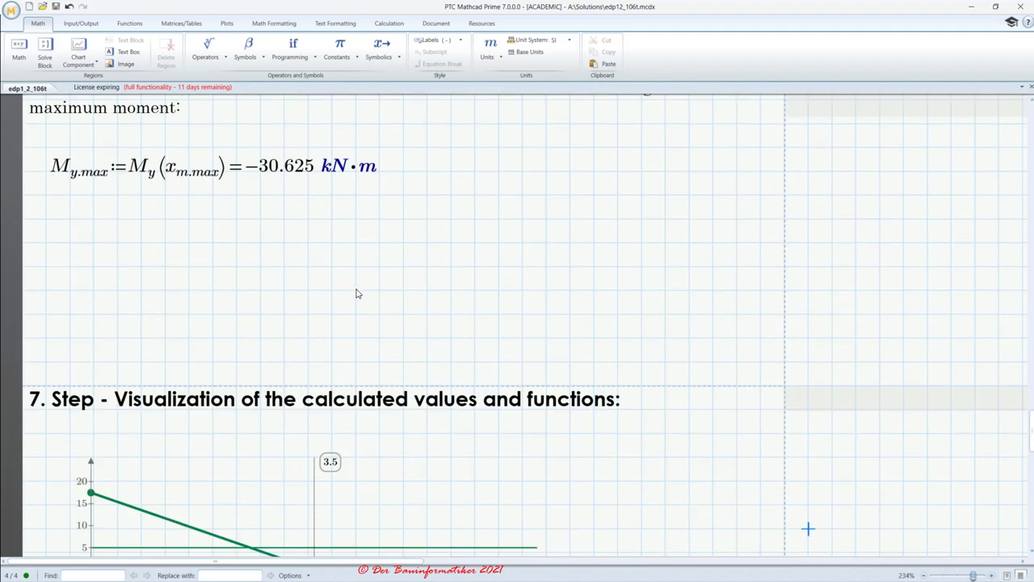
{"action": "scroll", "coordinate": [358, 294], "scroll_direction": "up", "scroll_amount": 2}
{"action": "scroll", "coordinate": [356, 293], "scroll_direction": "down", "scroll_amount": 10}
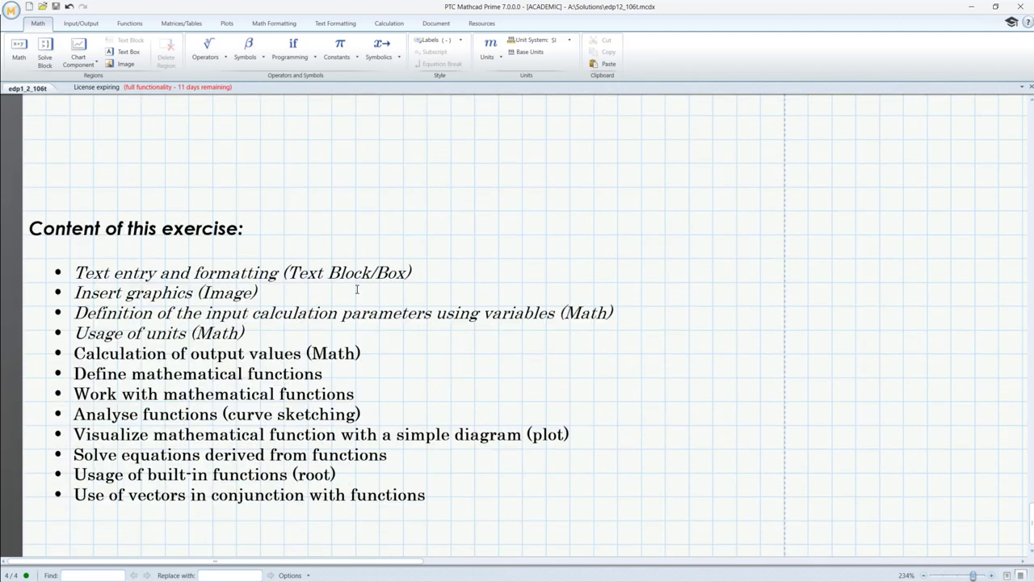
{"action": "scroll", "coordinate": [356, 288], "scroll_direction": "down", "scroll_amount": 1}
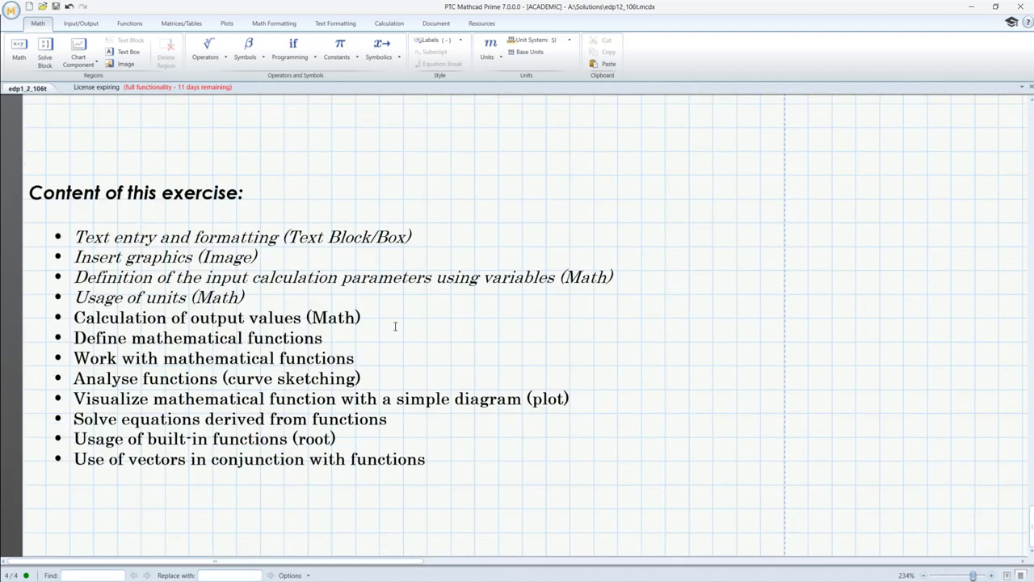